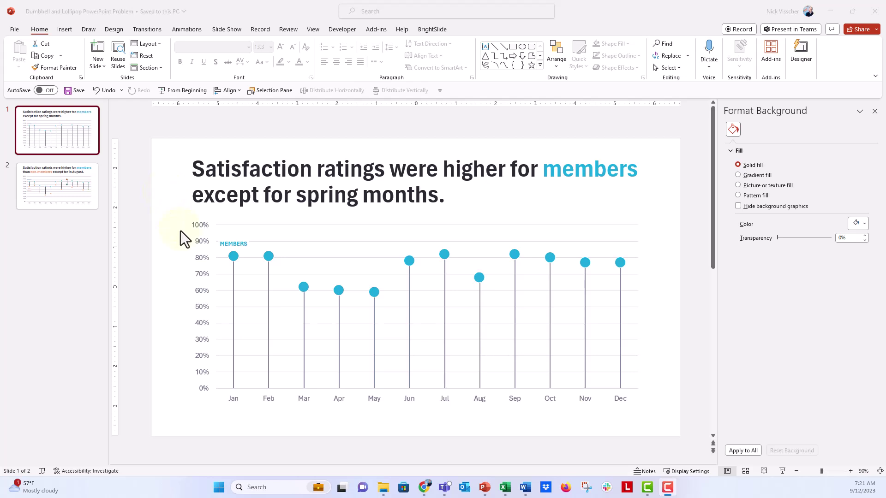
Select the MEMBERS series by clicking one of its markers in the slide 1 lollipop chart
click(233, 257)
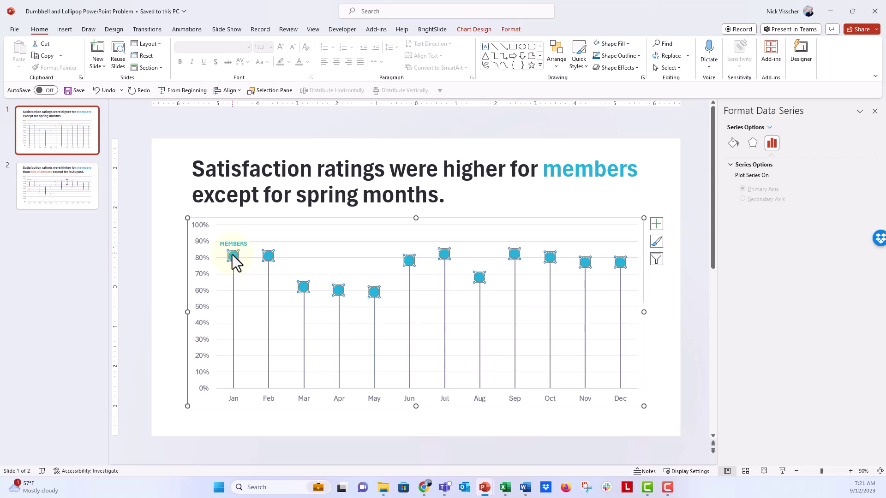
Add Drop Lines from Add Chart Element > Lines, then reselect the MEMBERS series
click(471, 31)
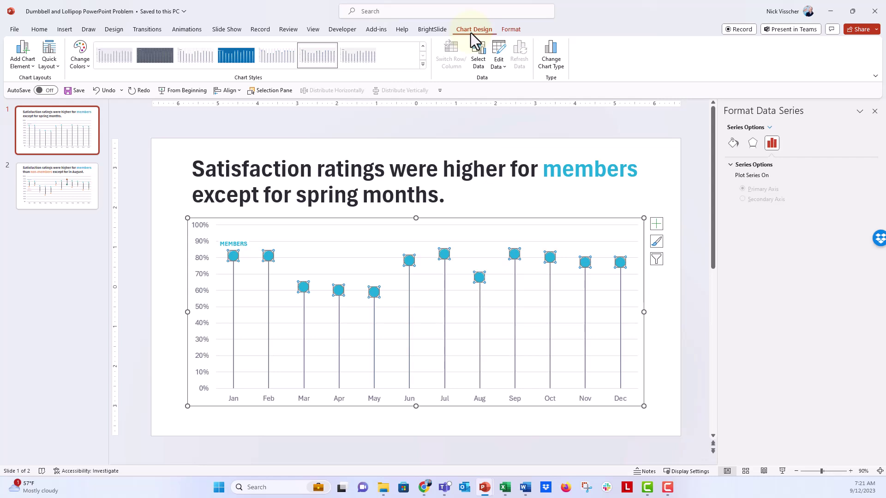
click(26, 65)
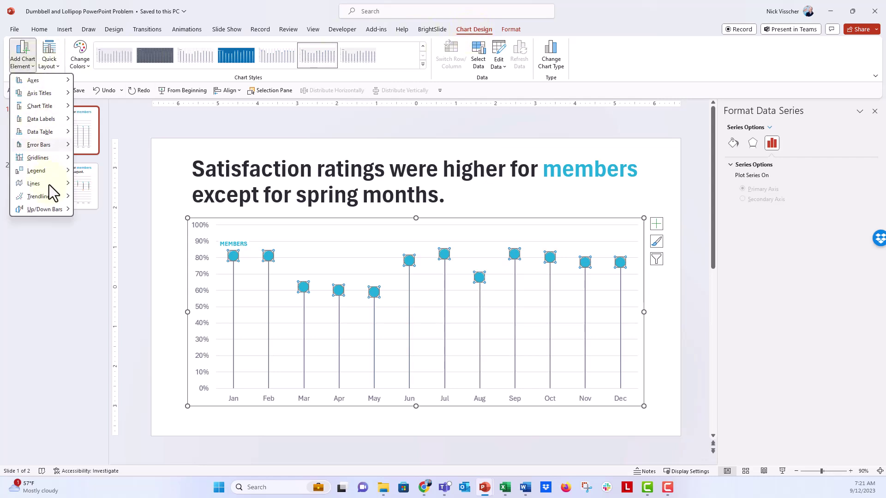
mouse_move(49, 184)
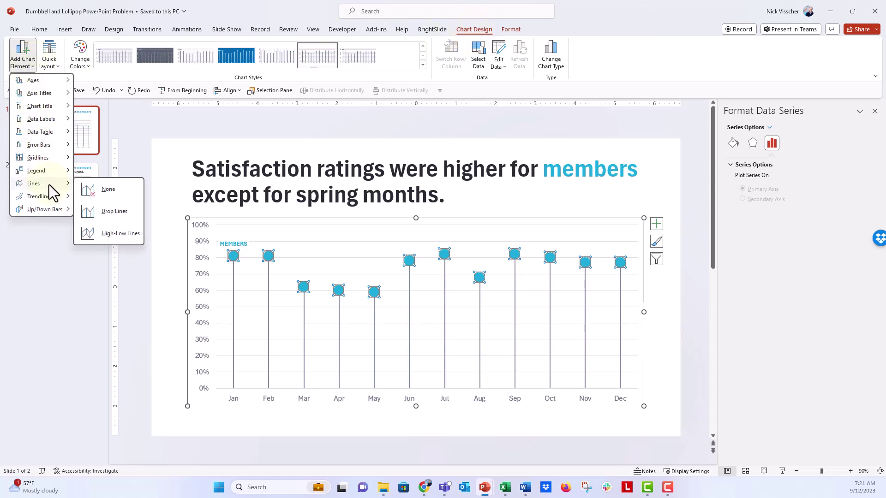
click(116, 212)
click(231, 275)
click(232, 265)
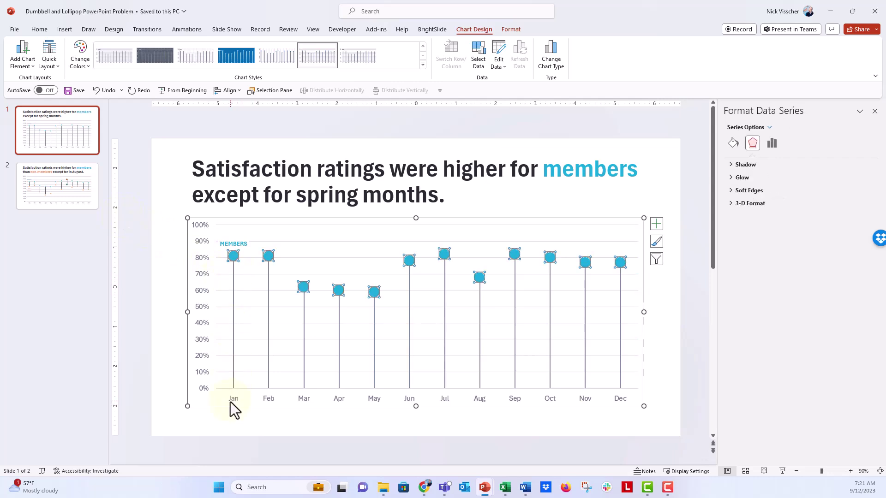
click(178, 335)
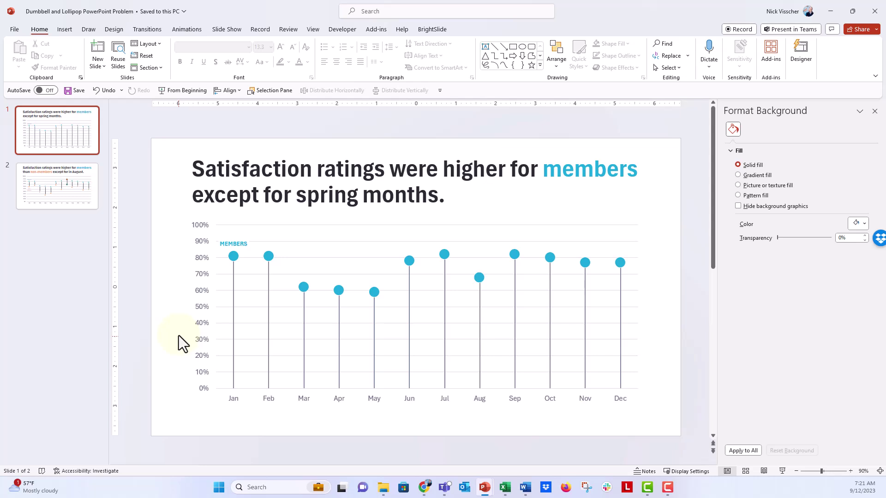
click(781, 471)
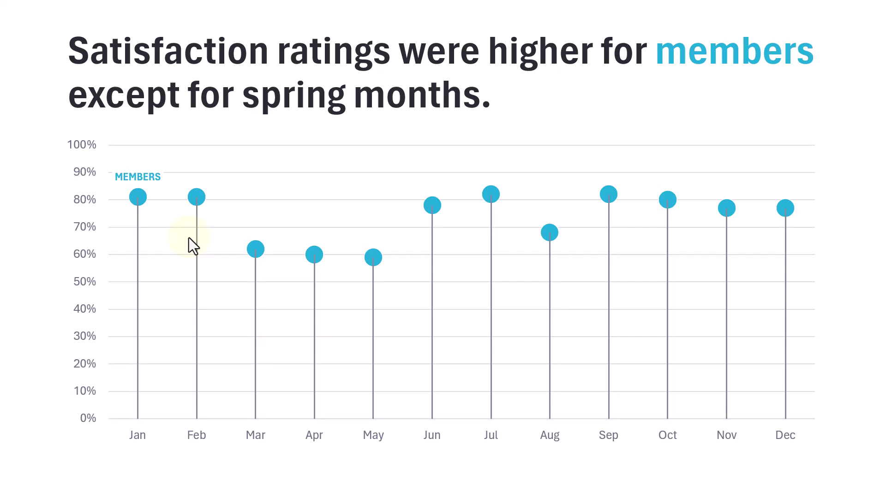
key(Escape)
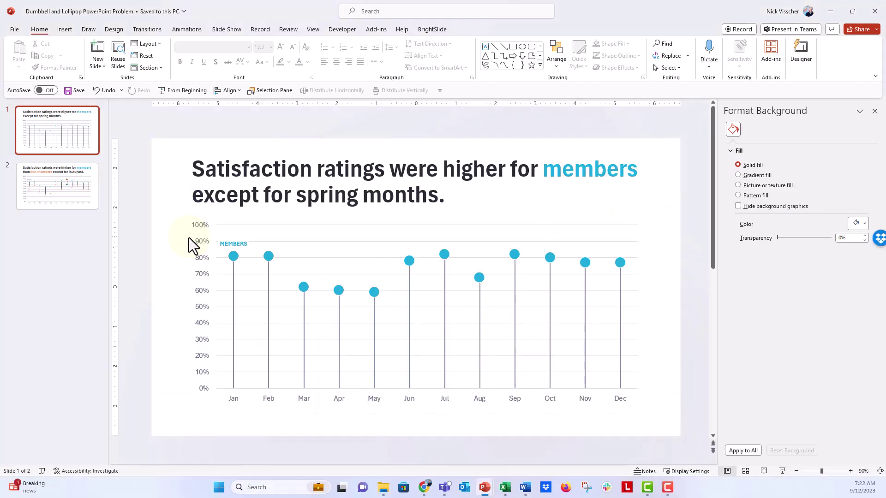
Delete the chart's drop lines and reselect the MEMBERS series
click(234, 270)
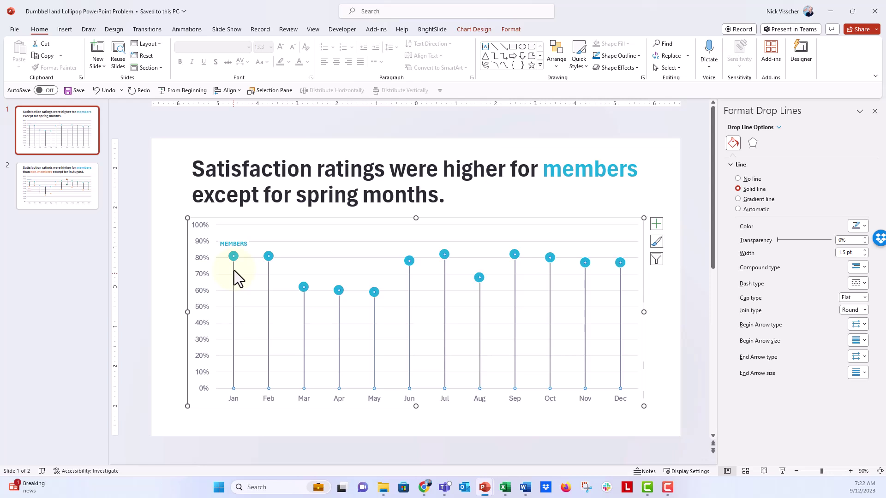
key(Delete)
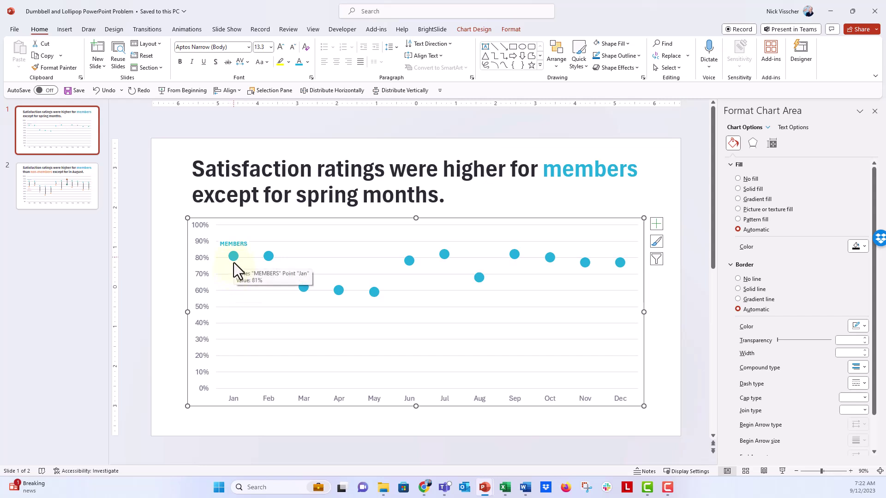
click(234, 257)
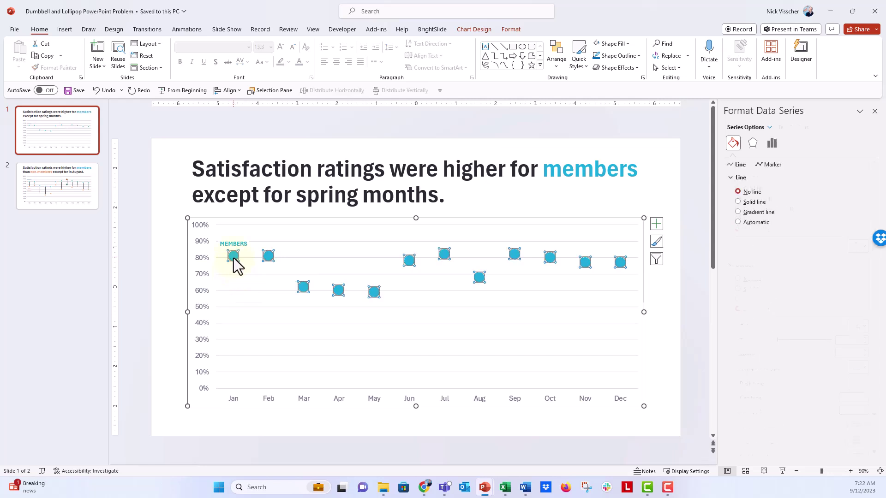
Turn on Error Bars for the chart and choose Series MEMBERS Y Error Bars to format
click(656, 226)
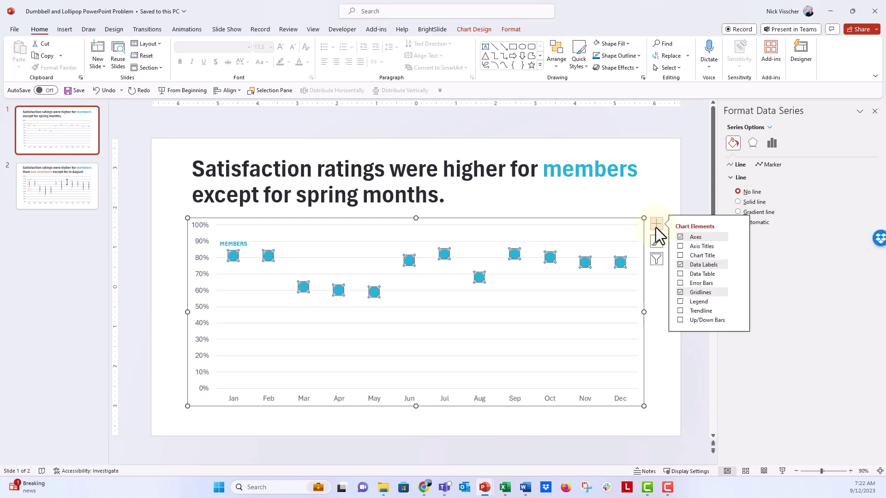
click(682, 283)
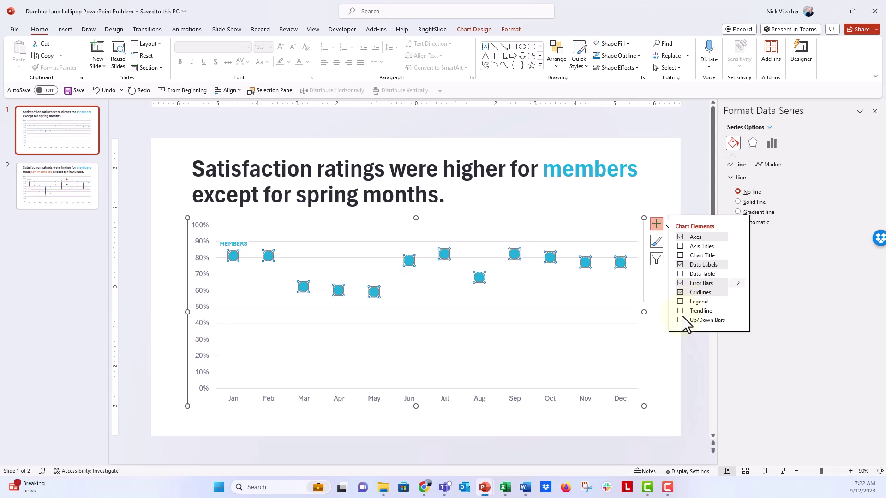
click(682, 367)
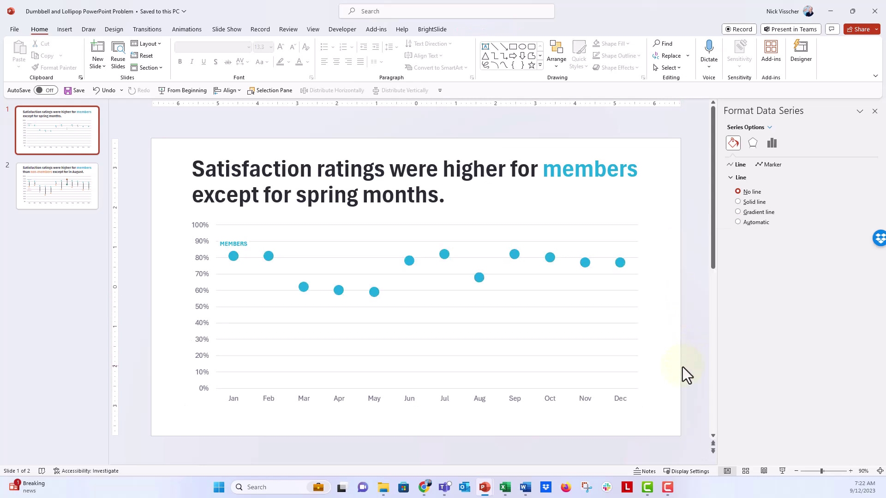
click(621, 262)
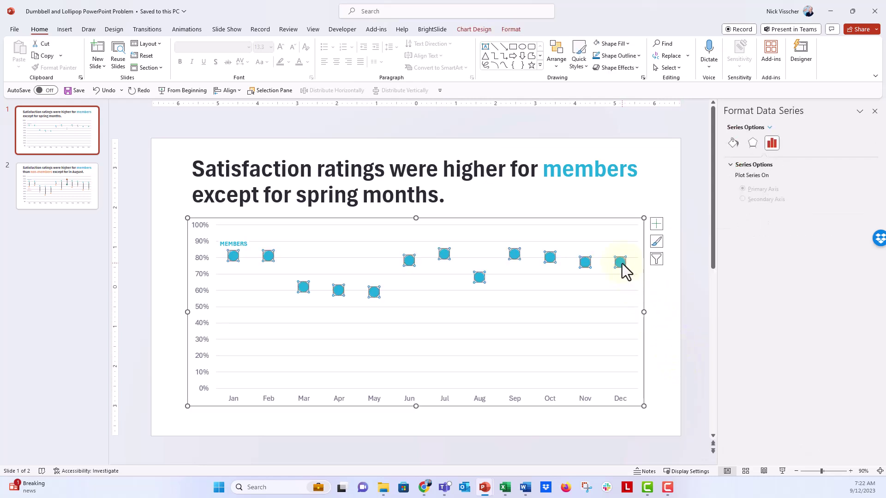
click(769, 128)
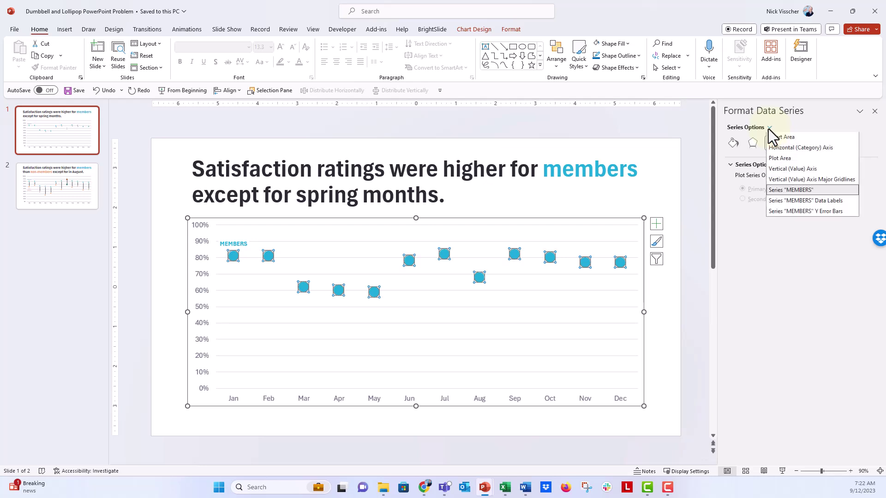
click(772, 213)
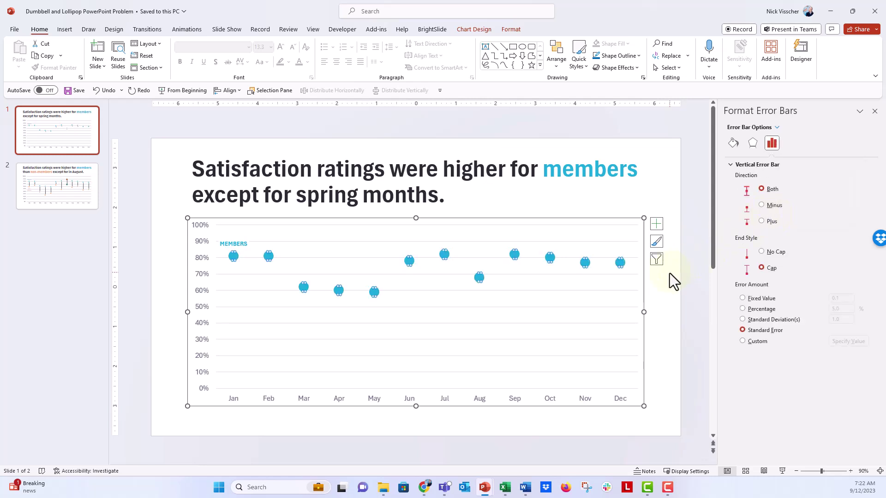
Set the MEMBERS error bars to Minus direction, No Cap, and a 100% percentage amount
click(771, 207)
click(775, 252)
click(759, 316)
double_click(842, 308)
text(100)
key(Return)
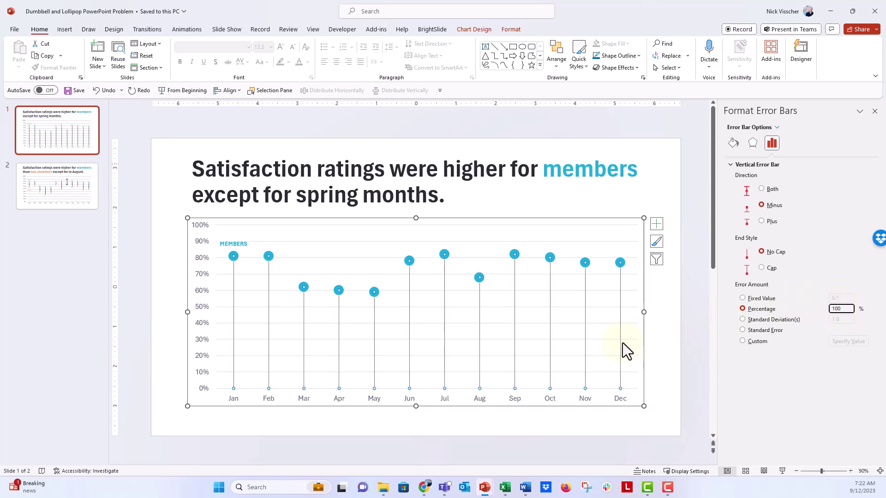
Style the error bars as solid grey 1.5 pt lines
click(733, 144)
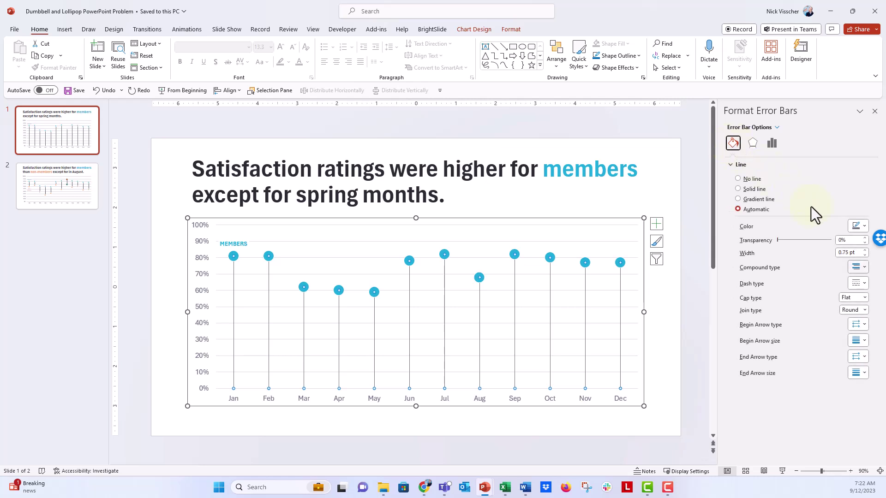
click(865, 251)
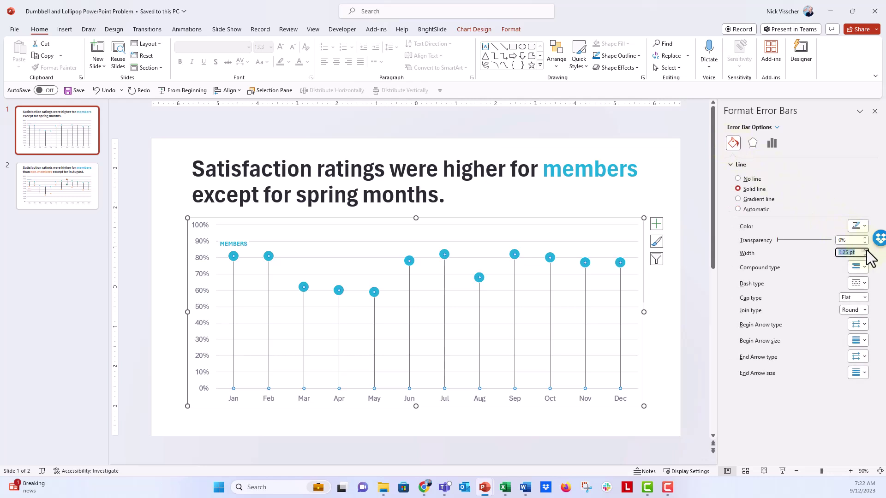
click(858, 227)
click(823, 275)
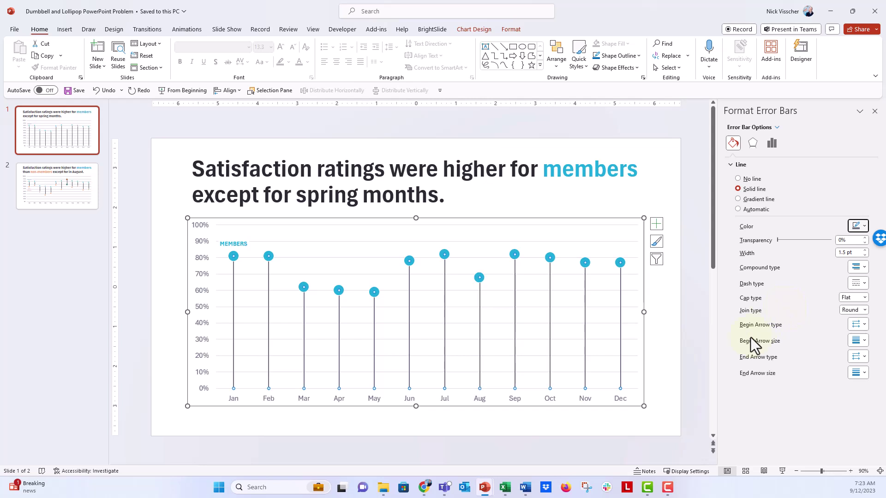
click(673, 403)
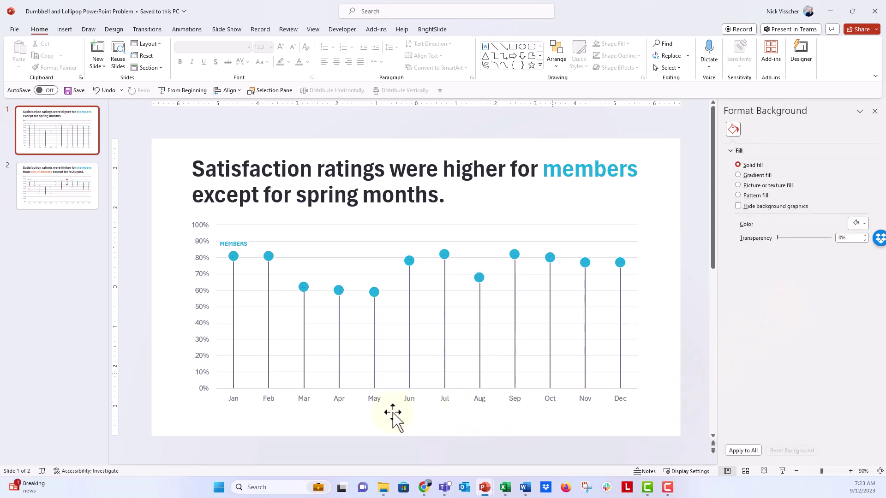
Preview the lollipop chart as a slide show, exit it, and go to slide 2
click(781, 471)
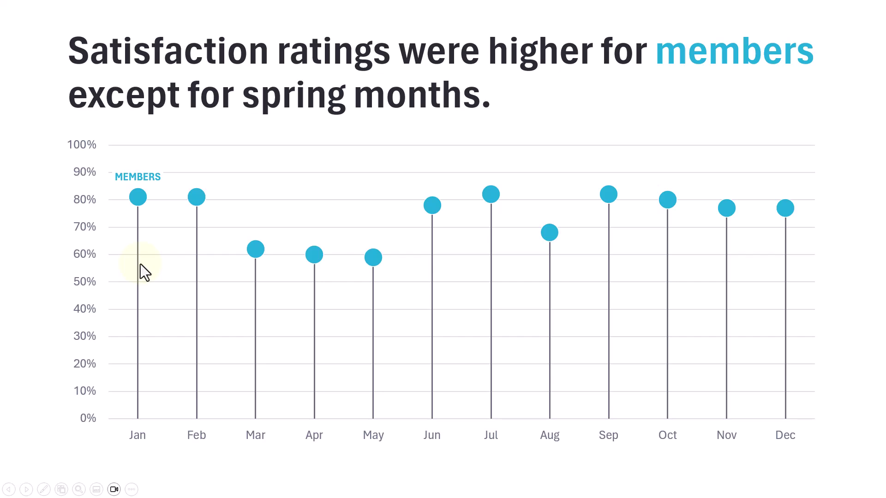
key(Escape)
click(97, 210)
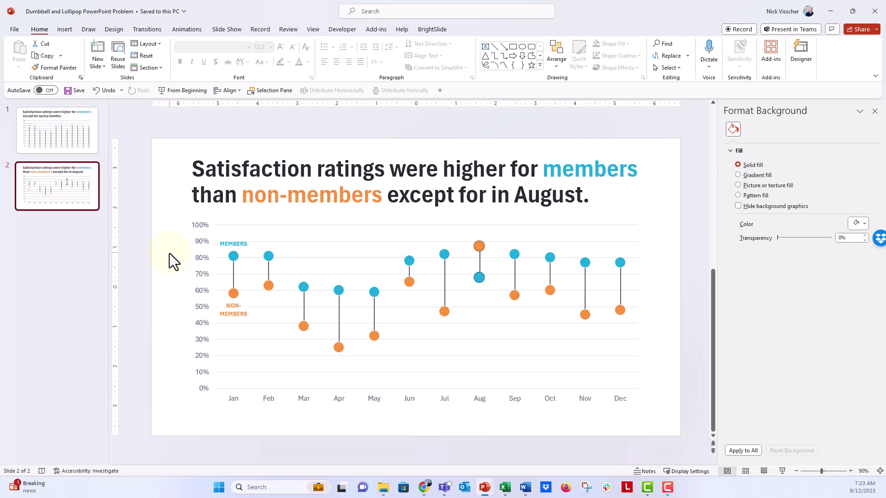
click(231, 256)
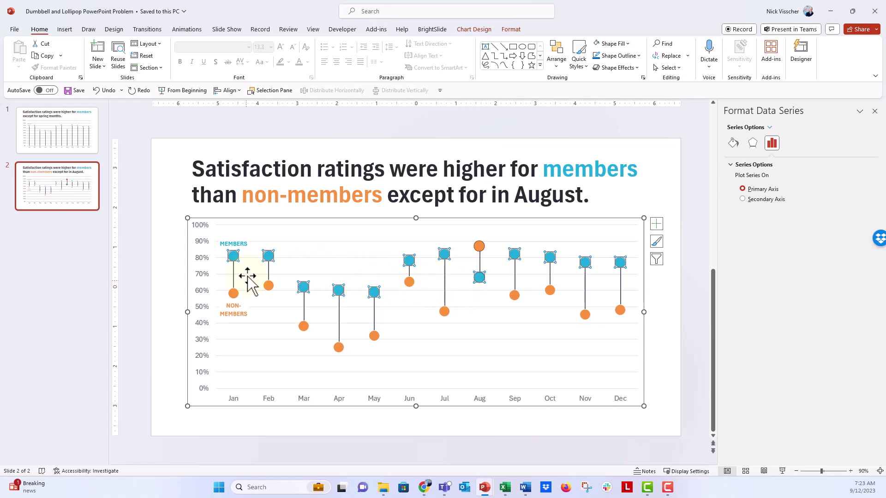
click(234, 275)
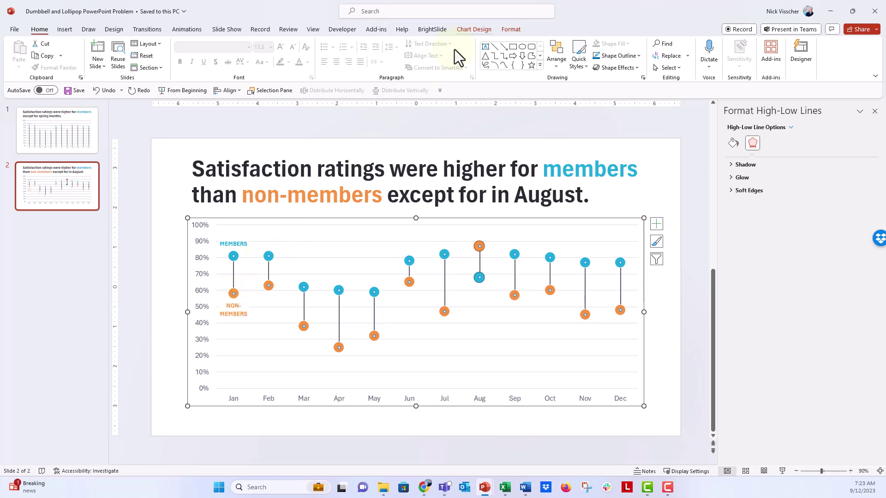
click(470, 30)
click(28, 68)
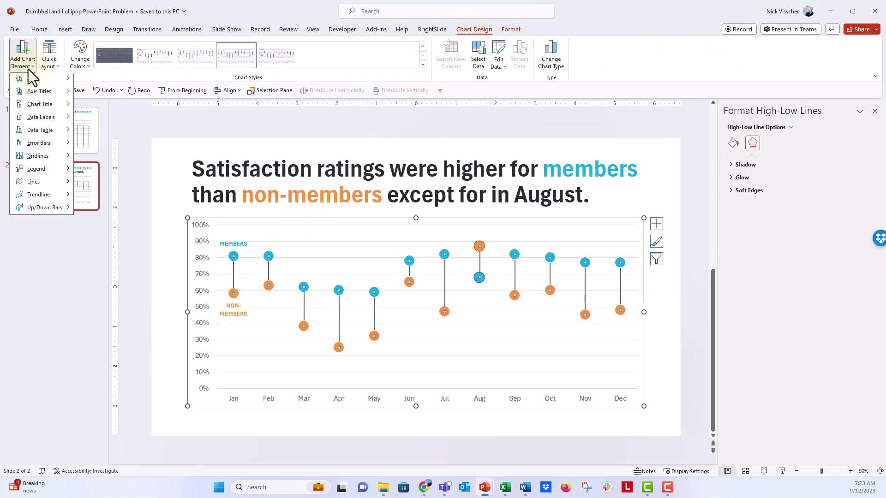
mouse_move(45, 185)
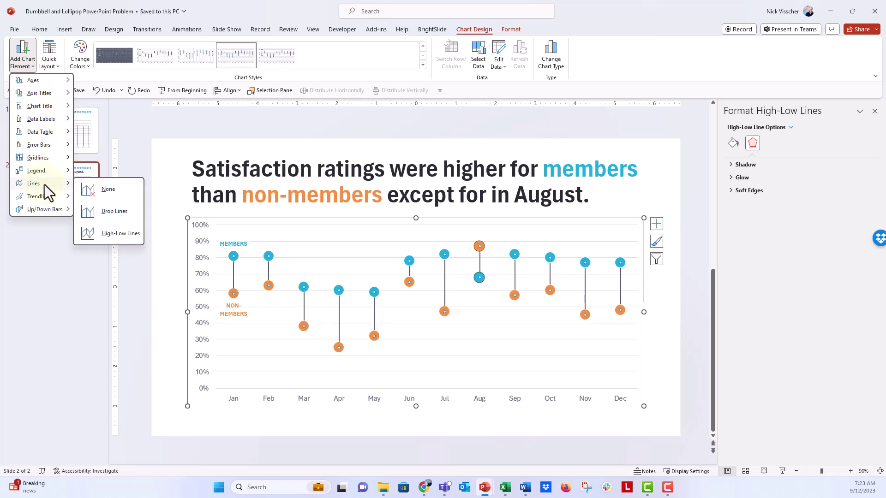
click(129, 241)
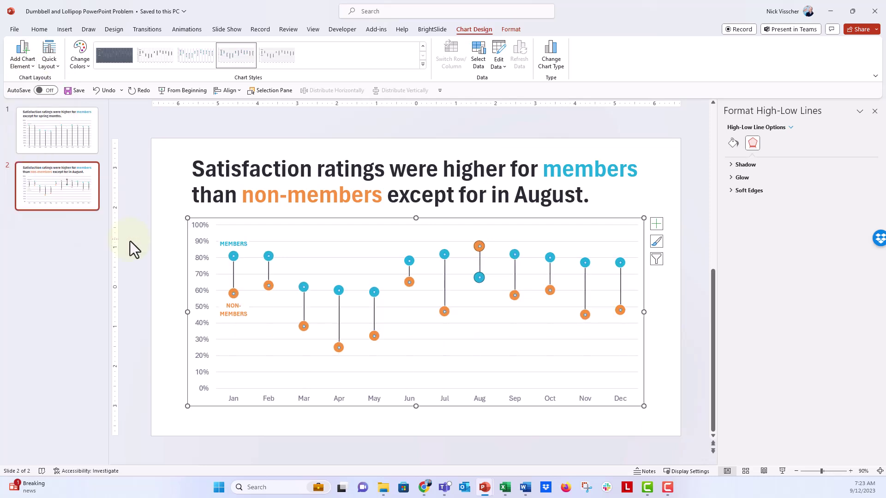
click(167, 295)
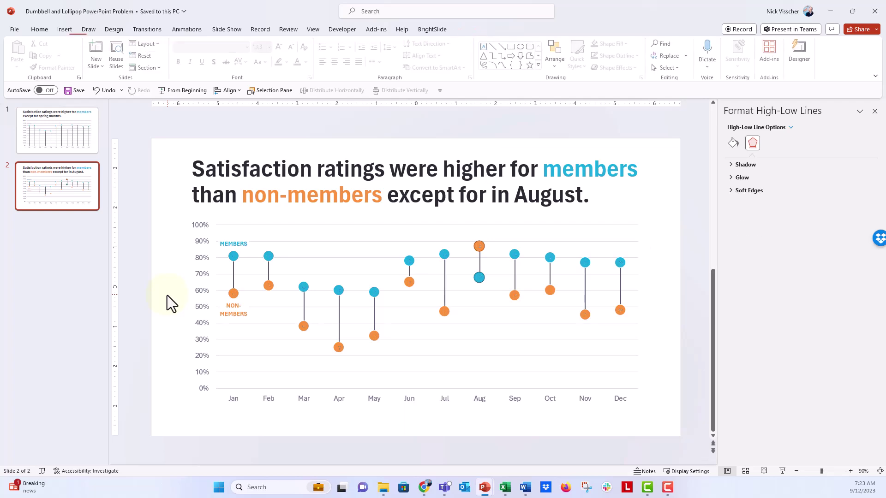
click(781, 475)
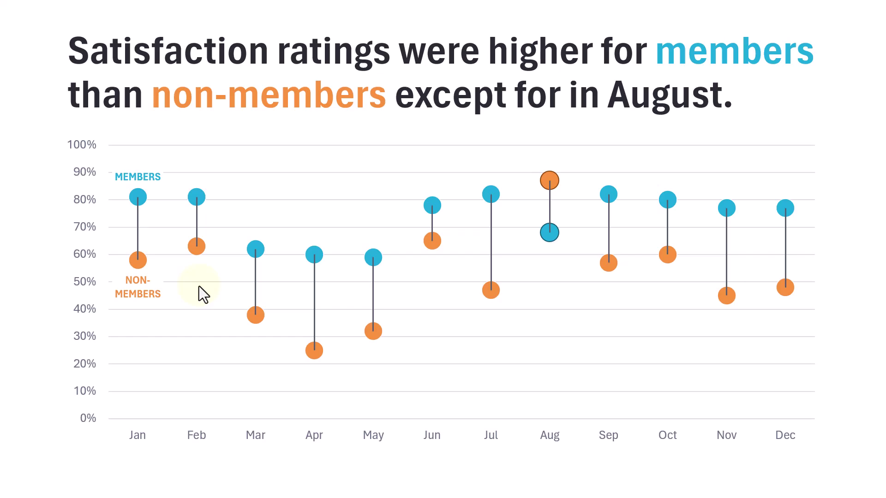
key(Escape)
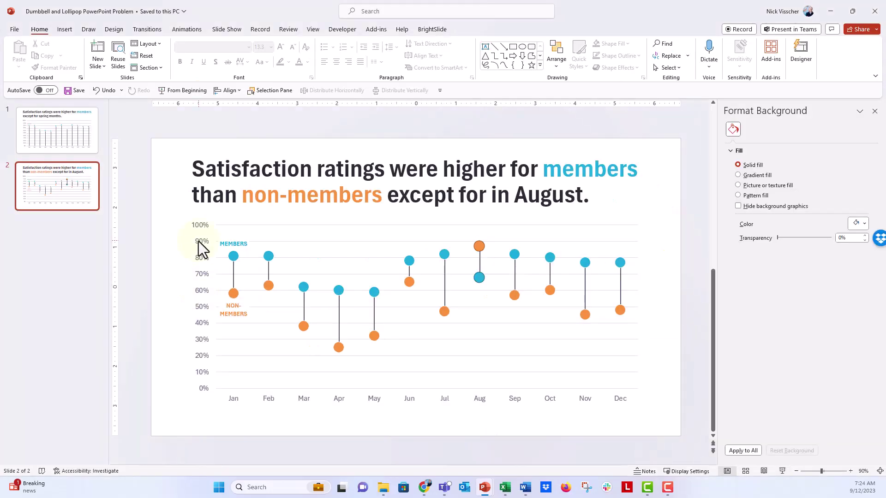
Delete the high-low lines between the paired dots and open the chart's Edit Data sheet
click(234, 278)
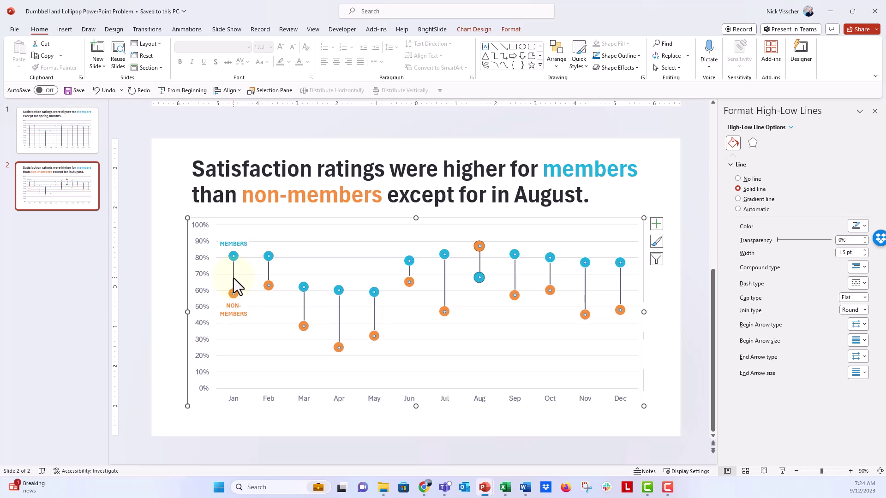
key(Delete)
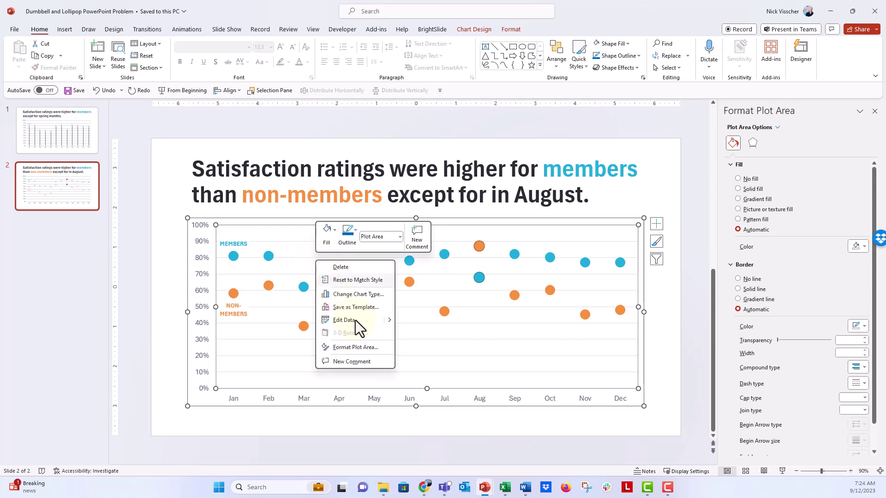
click(356, 321)
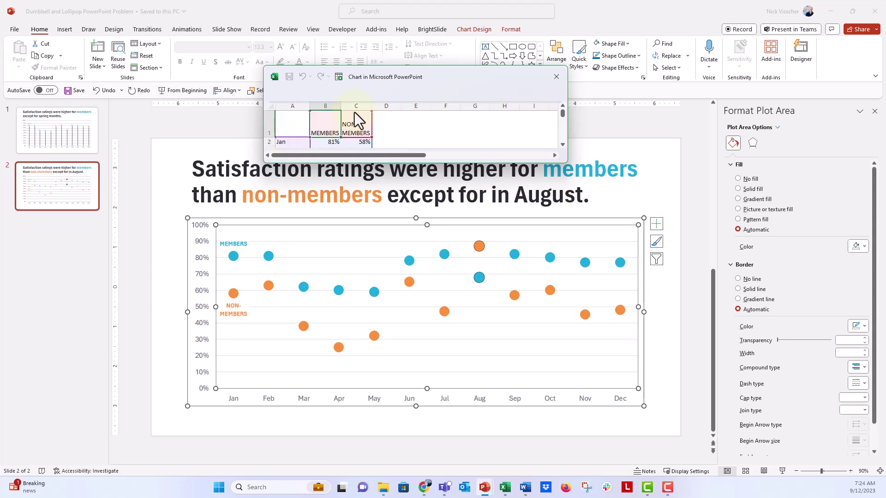
Enlarge the chart data window and enter the heading 'Error Bar' in cell E1
drag(392, 139, 528, 276)
click(244, 105)
click(243, 125)
click(214, 99)
drag(213, 103, 214, 215)
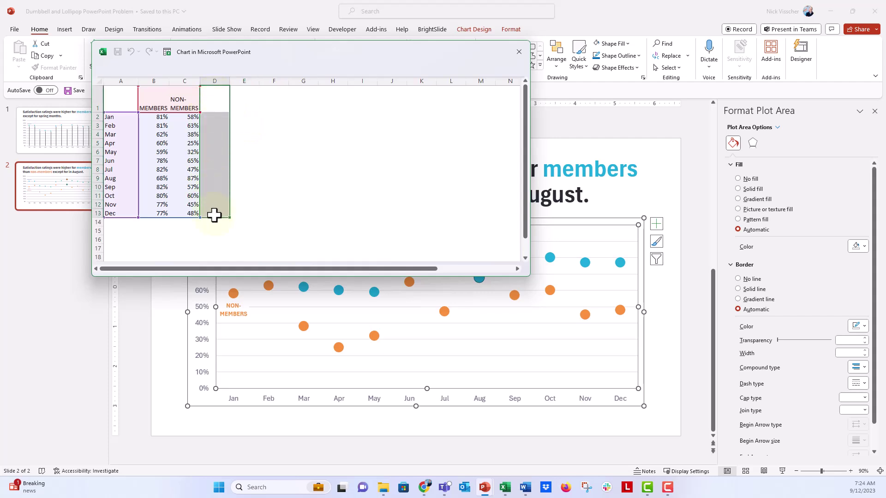
click(212, 98)
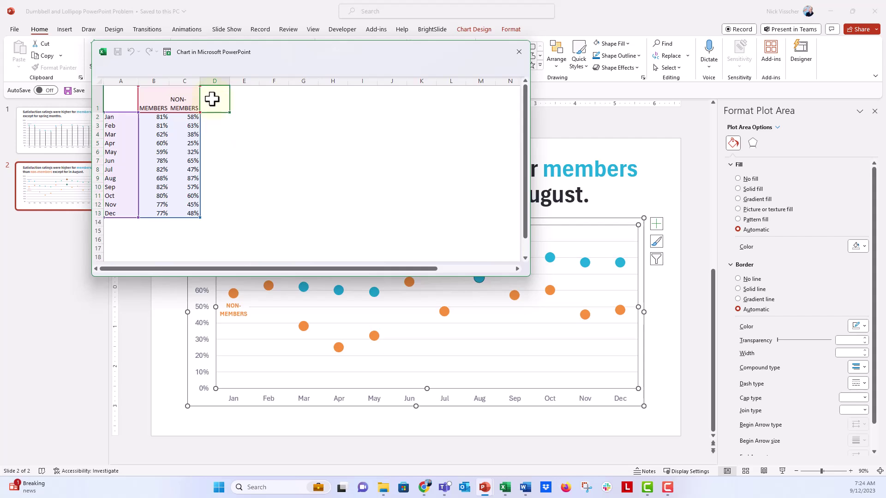
click(244, 104)
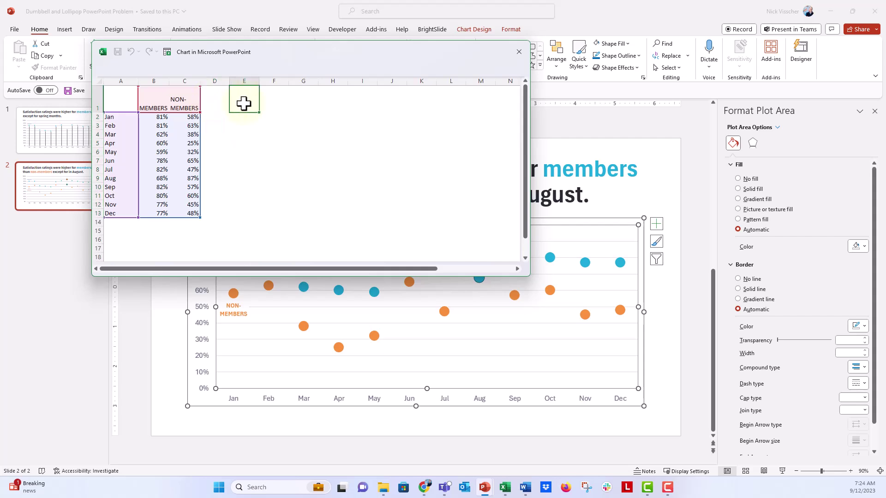
text(Err)
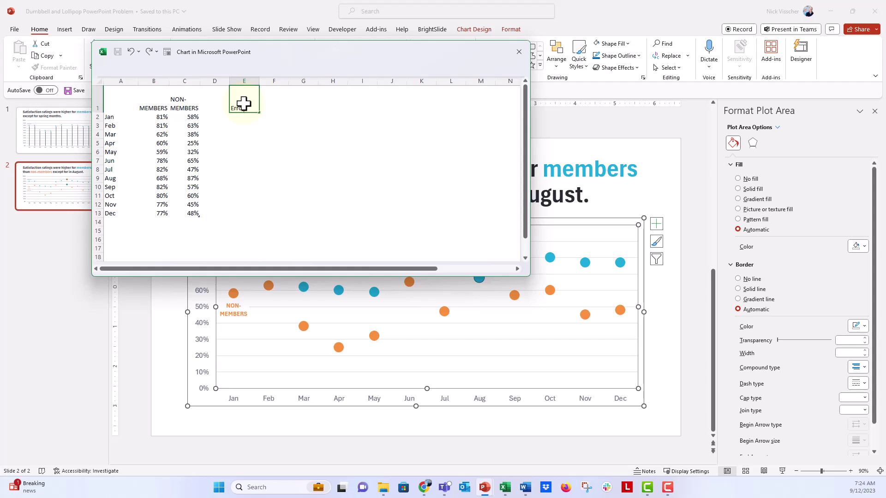
text(or Bar)
key(Return)
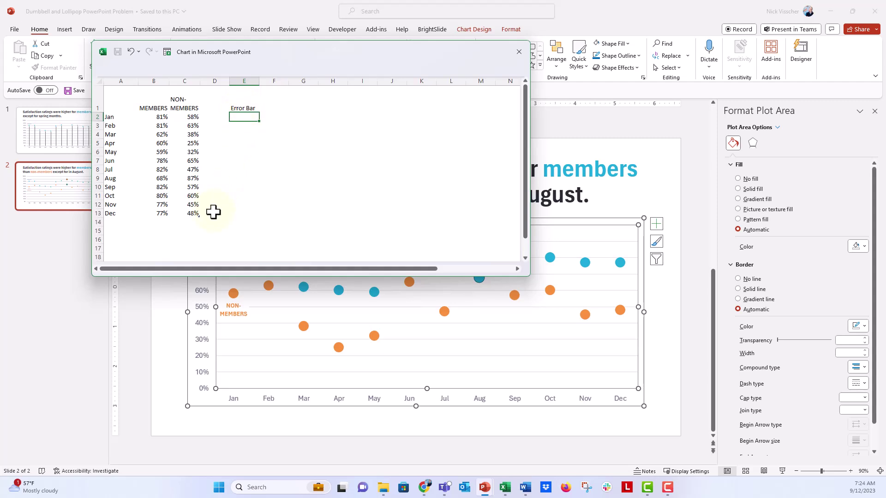
Fill E2:E13 with the difference formula =B2-C2, then close the data window
text(=)
click(154, 119)
text(-)
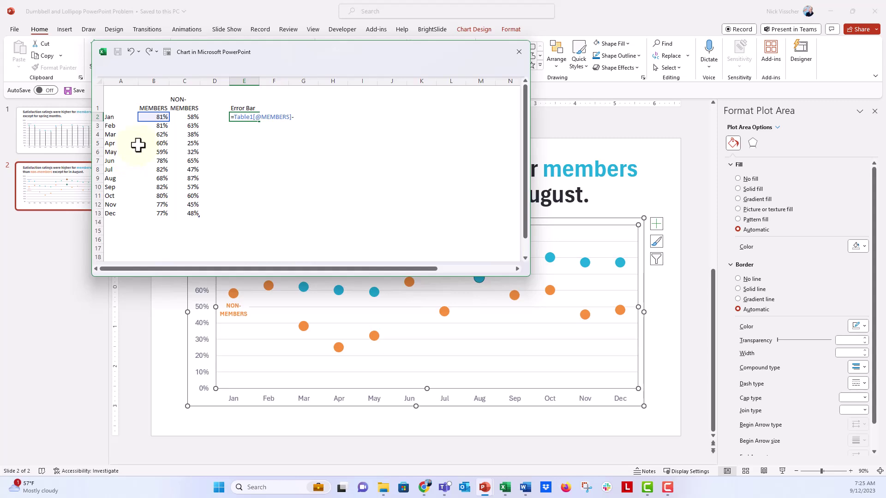
click(183, 116)
key(Return)
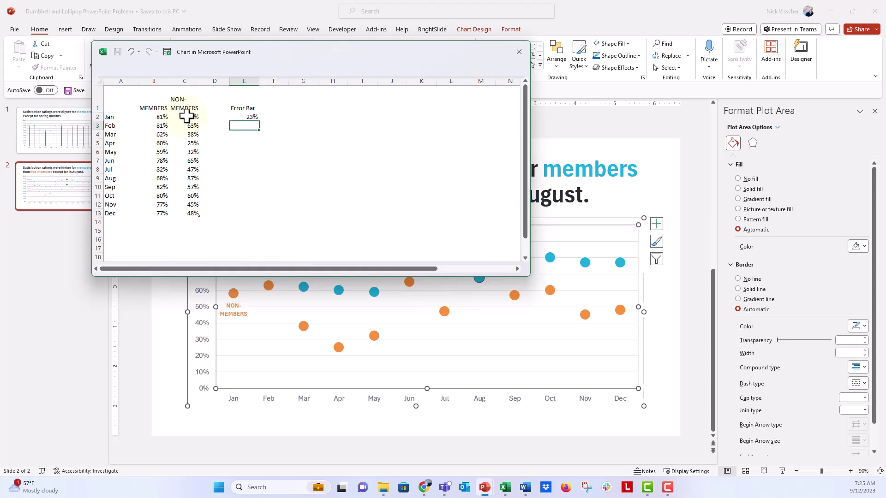
click(243, 115)
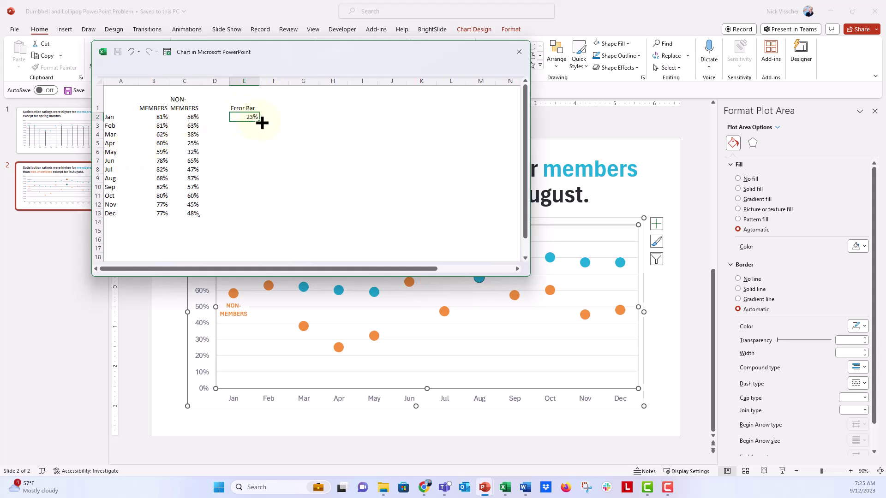
drag(259, 121, 253, 213)
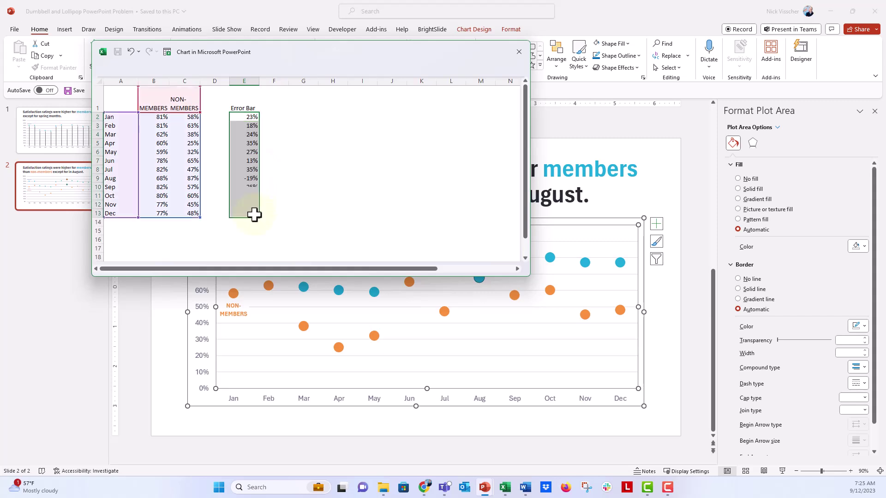
click(235, 178)
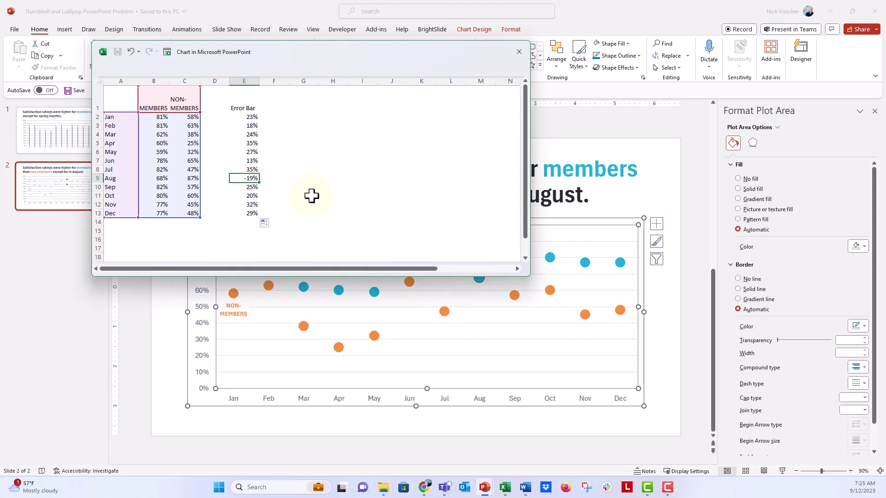
click(519, 52)
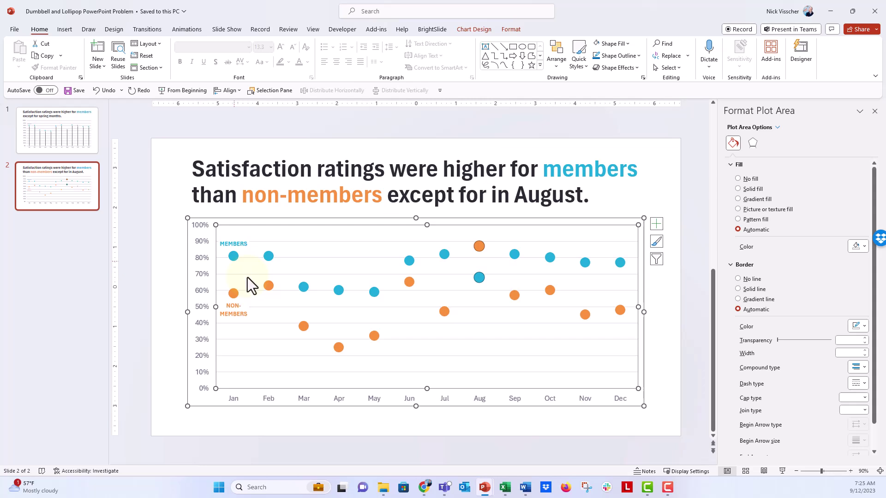
Add Error Bars to the MEMBERS dots and open the Series MEMBERS Y Error Bars options
click(233, 256)
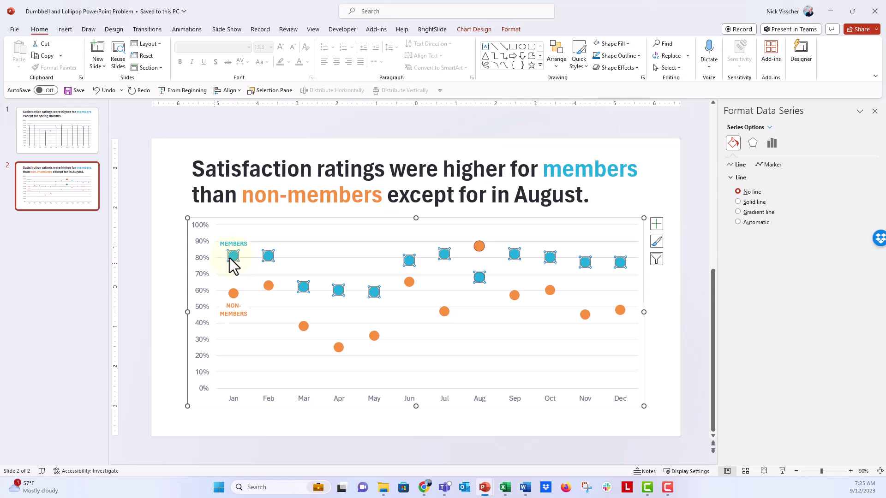
mouse_move(228, 258)
click(657, 224)
click(680, 283)
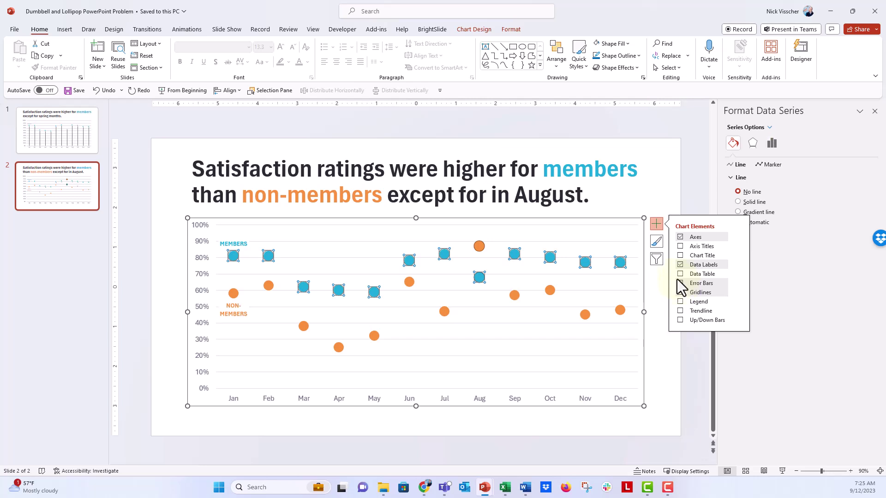
click(657, 226)
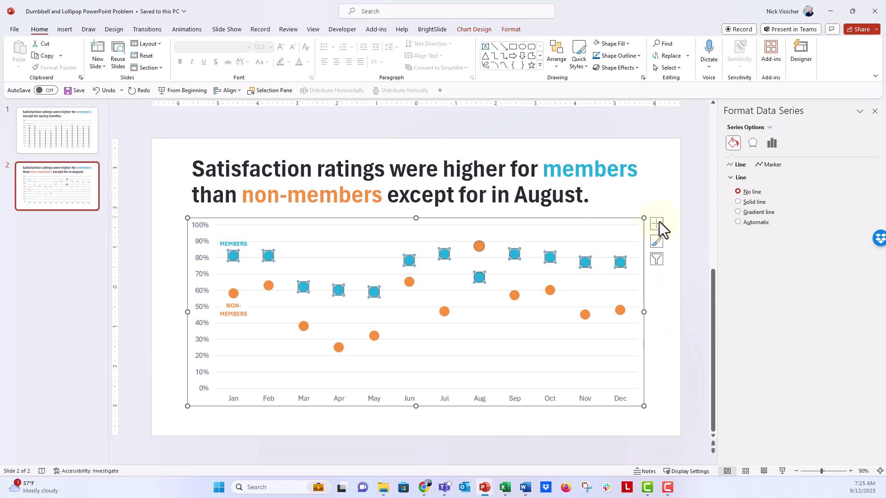
click(770, 128)
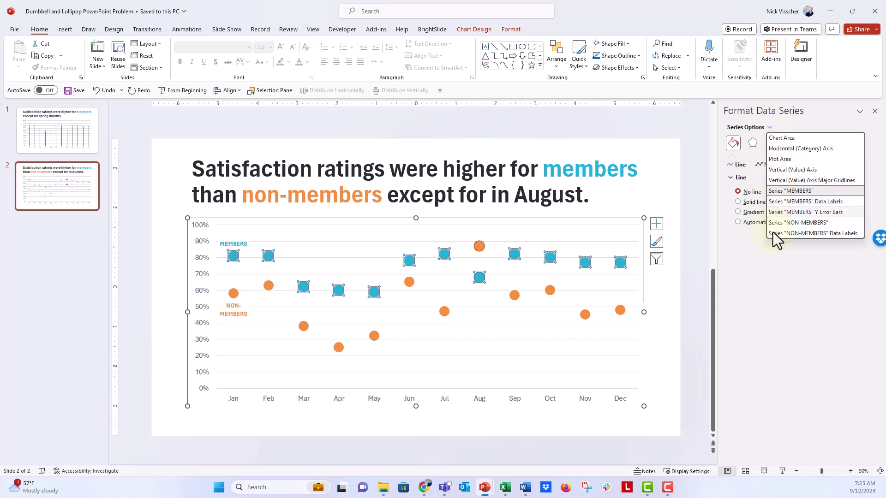
click(779, 212)
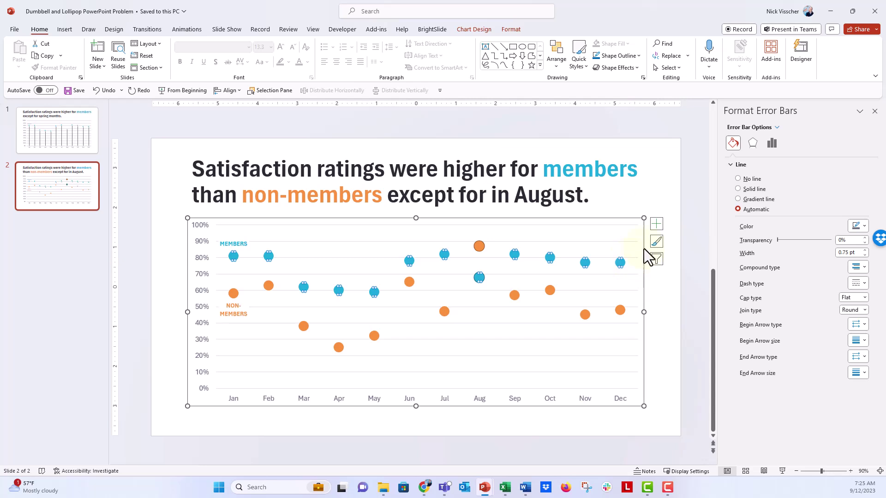
click(771, 144)
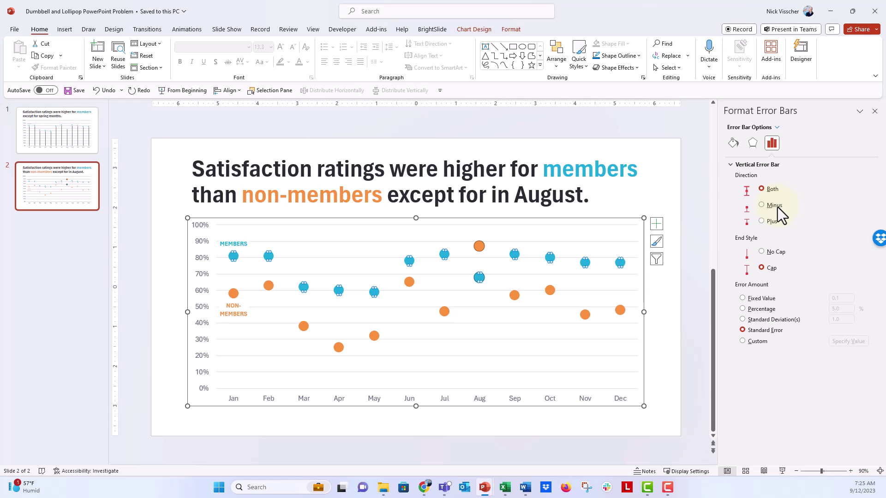
Give the MEMBERS error bars No Cap and a Custom amount, then open Specify Value
click(772, 253)
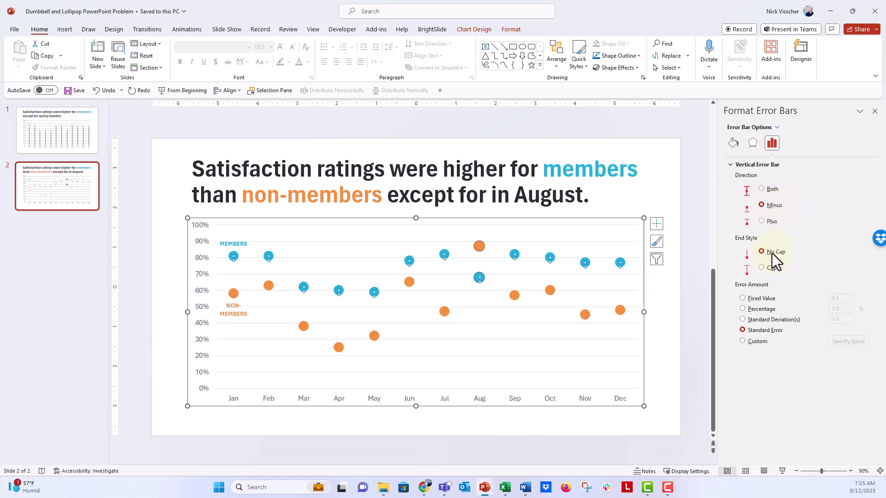
click(751, 342)
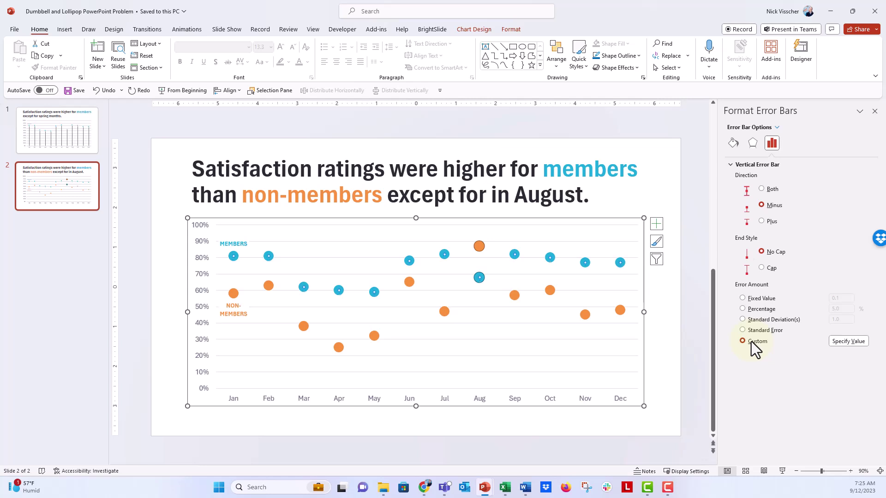
click(840, 344)
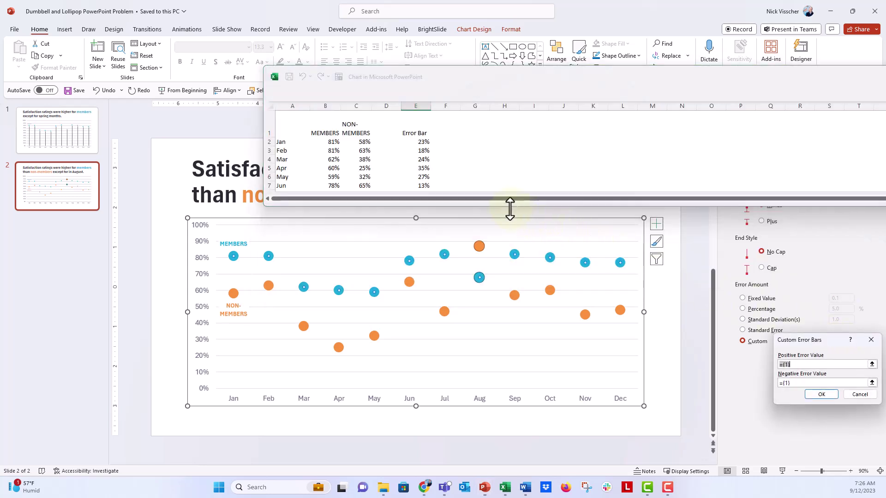
Point the Positive and Negative Error Value fields at Sheet1!$E$2:$E$13 (the Error Bar column)
drag(510, 209, 512, 273)
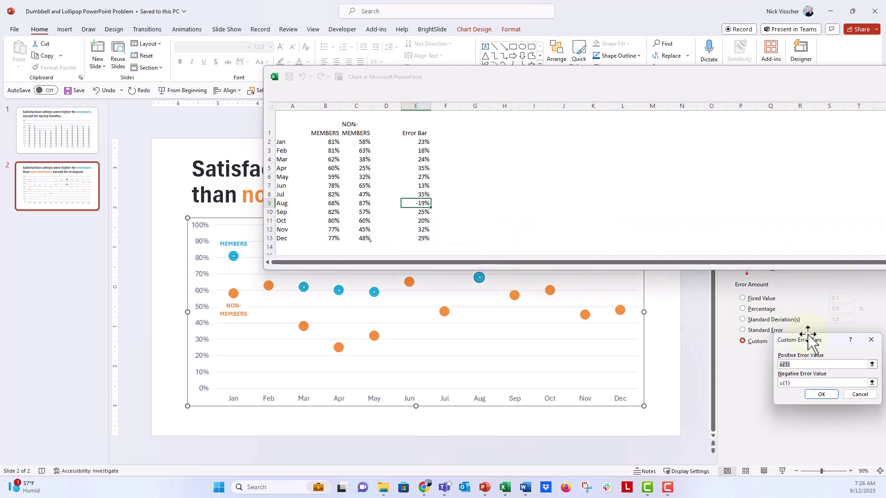
drag(830, 340, 446, 281)
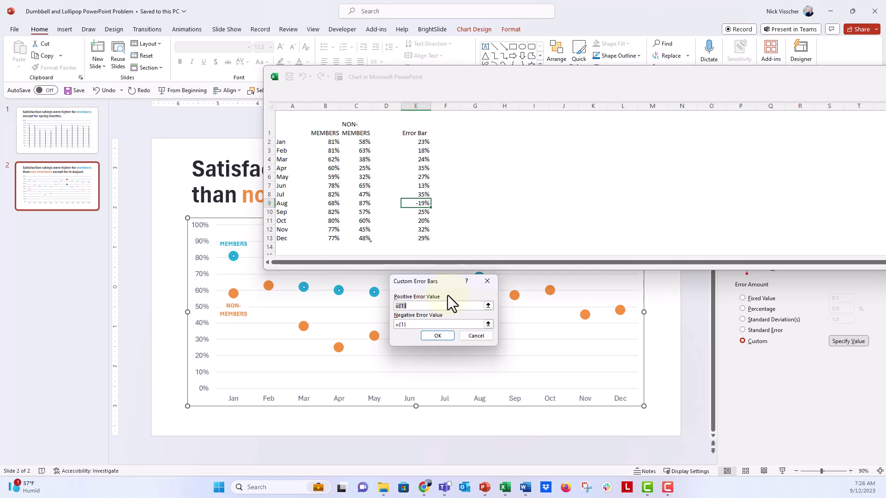
click(488, 305)
drag(409, 145, 409, 239)
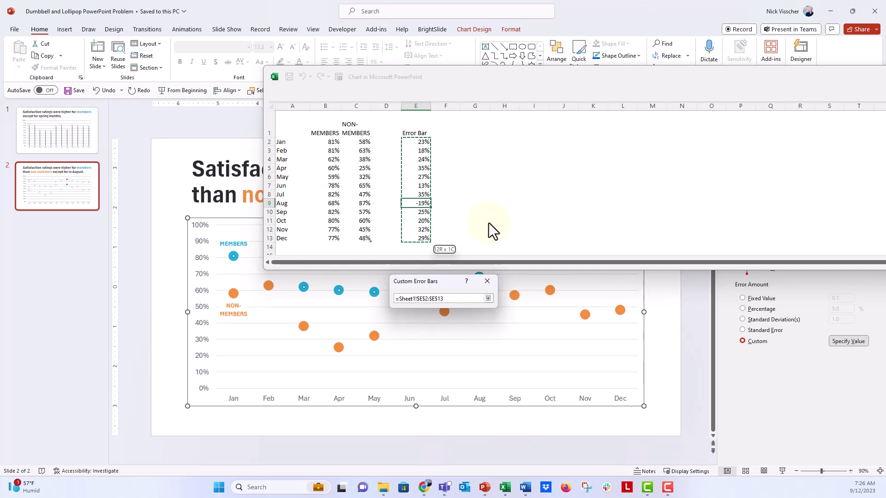
key(Return)
click(488, 324)
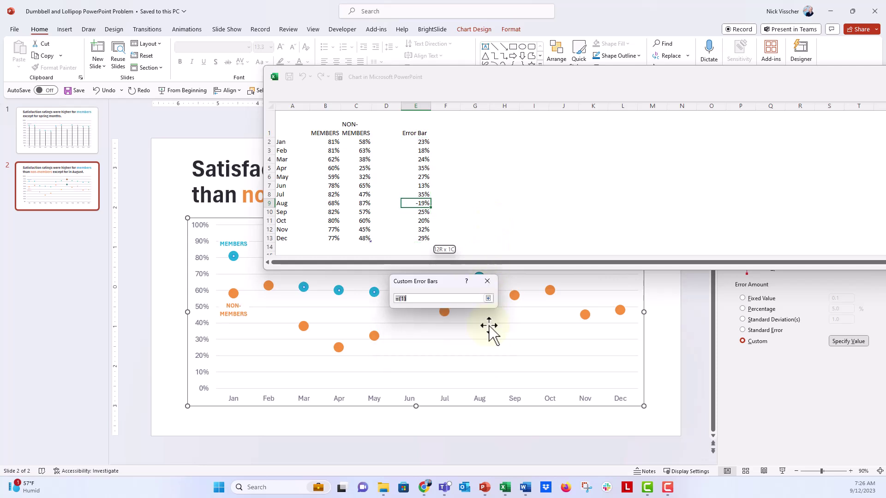
drag(408, 143, 409, 239)
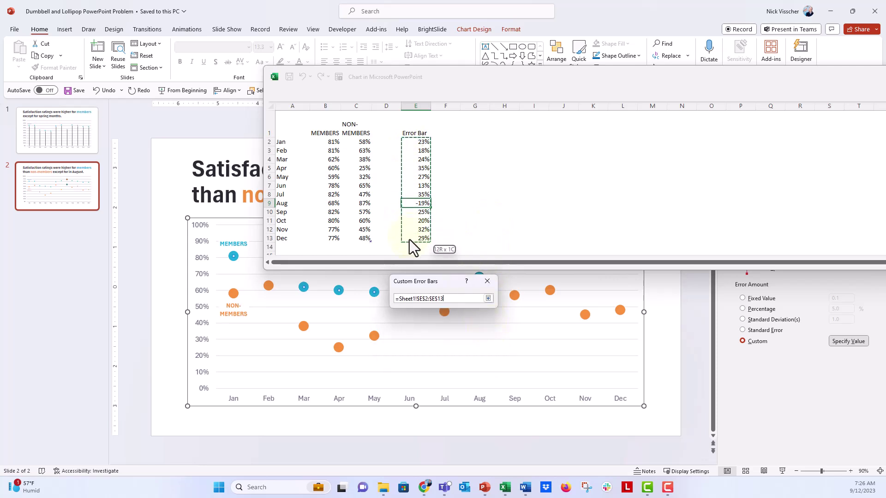